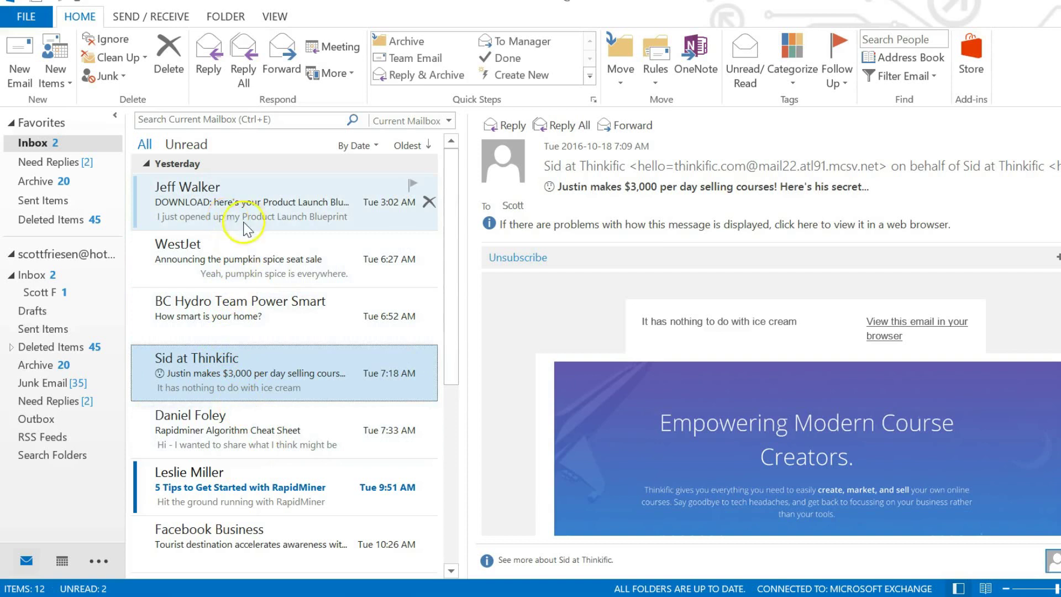
- Create a new folder named 'Less Important' at the mailbox's top level
{"action": "left_click", "coordinate": [227, 21]}
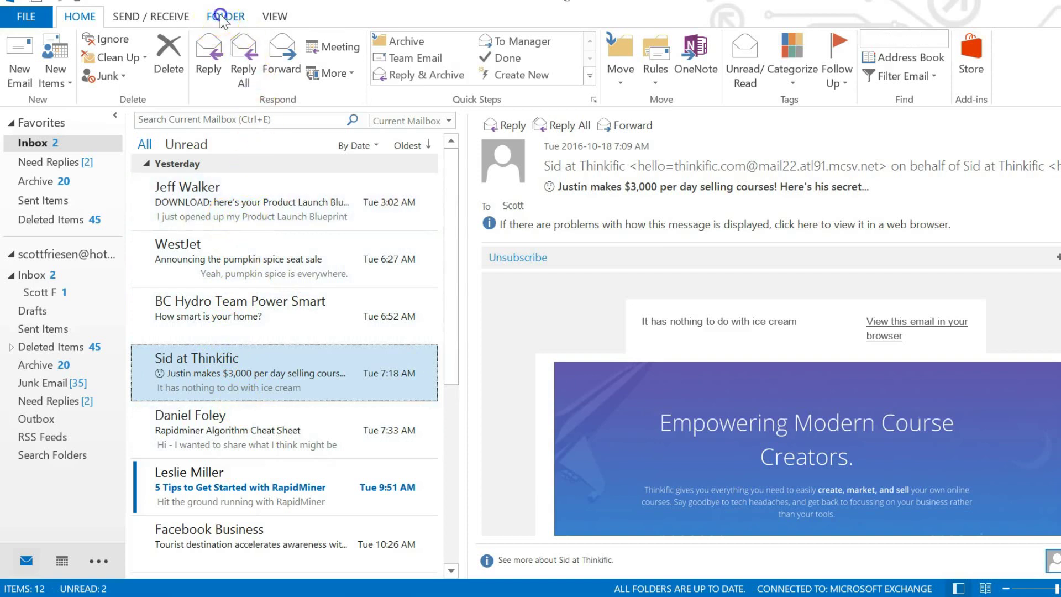
{"action": "left_click", "coordinate": [226, 18]}
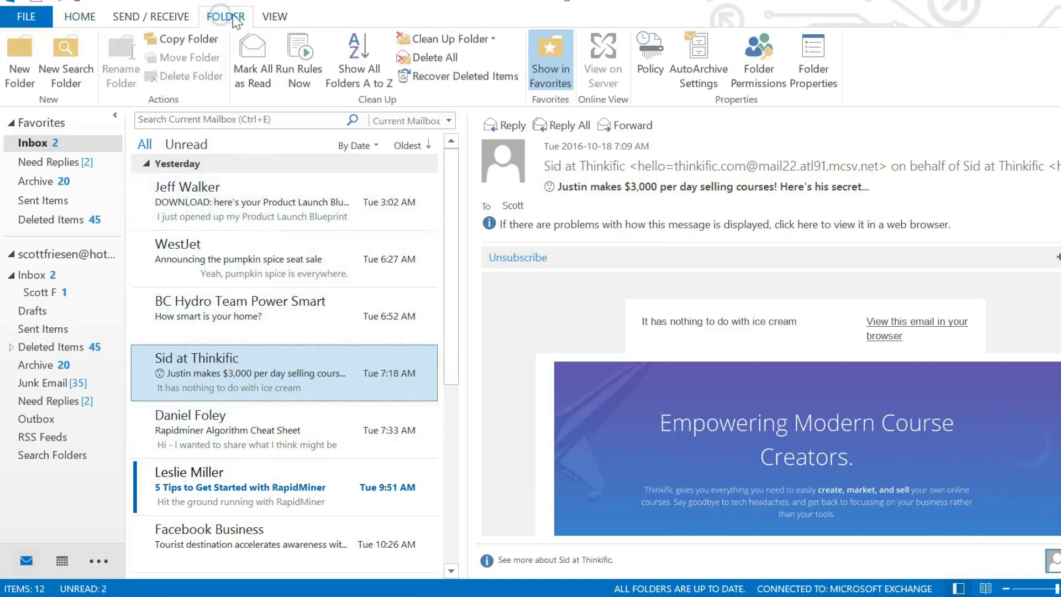
{"action": "left_click", "coordinate": [19, 62]}
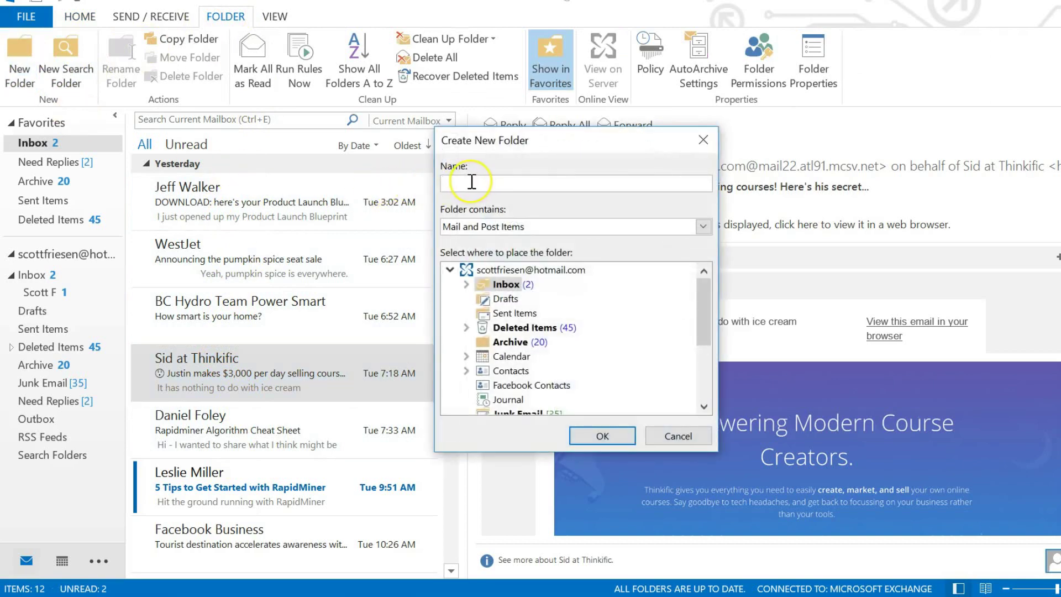
{"action": "type", "text": "Less Important"}
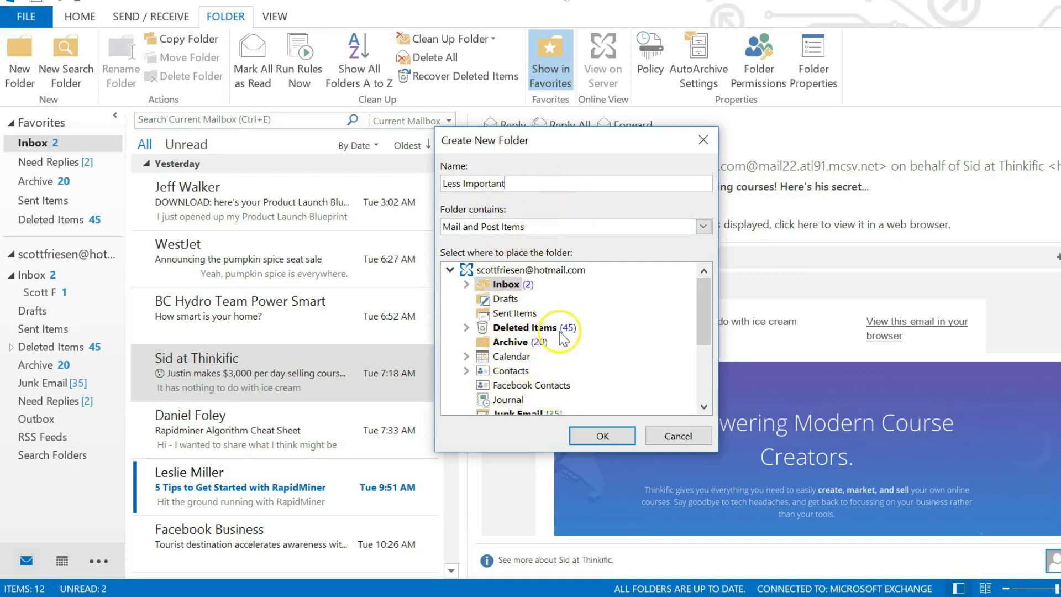
{"action": "left_click", "coordinate": [492, 270]}
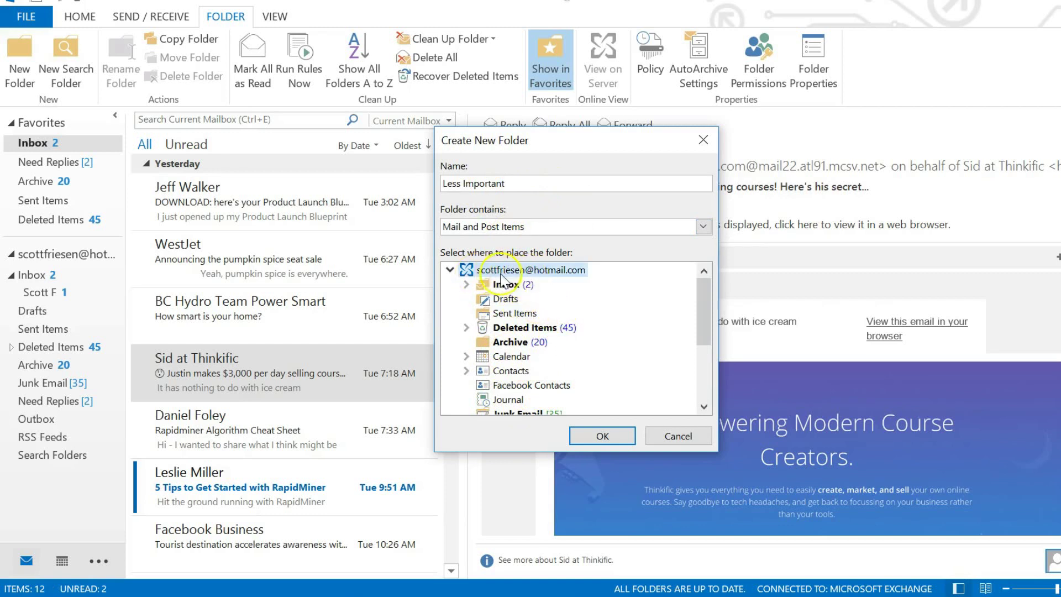
{"action": "left_click", "coordinate": [602, 436]}
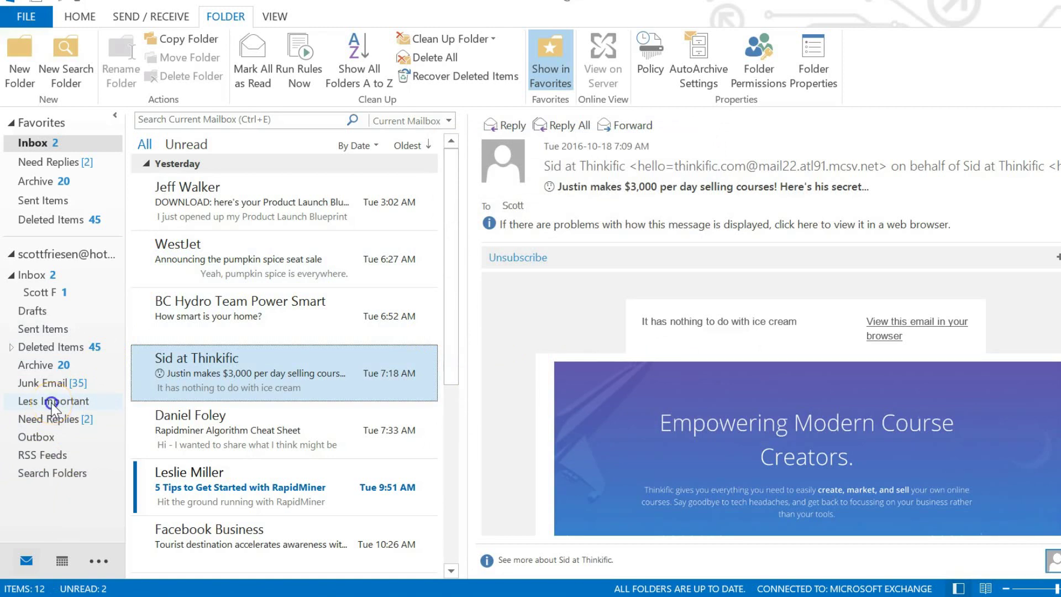
- Drag Less Important into Favorites, view it, then go back to the Inbox
{"action": "left_click_drag", "start_coordinate": [52, 402], "coordinate": [62, 184]}
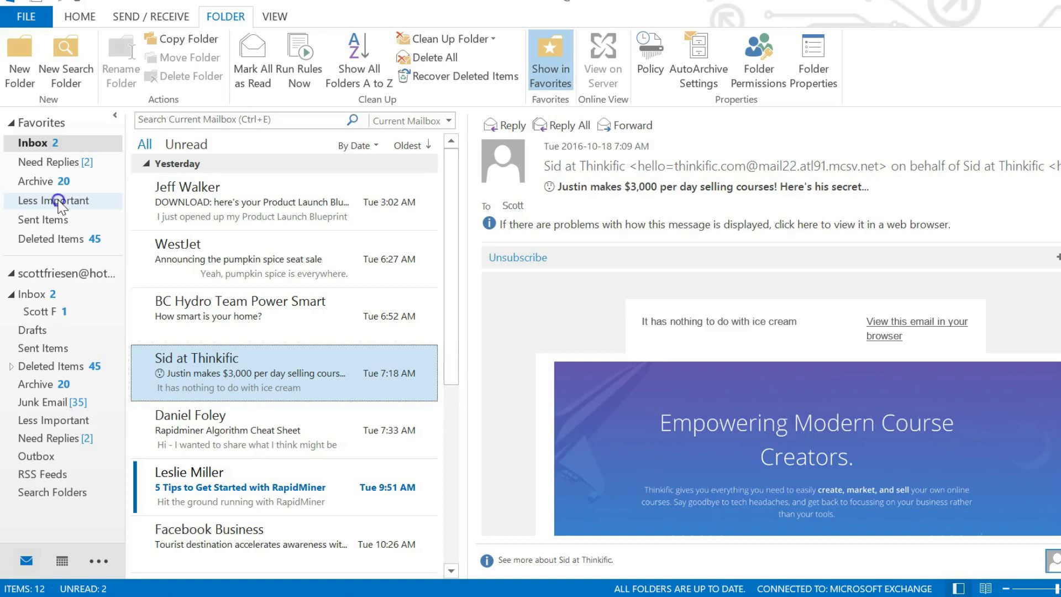
{"action": "left_click", "coordinate": [59, 202]}
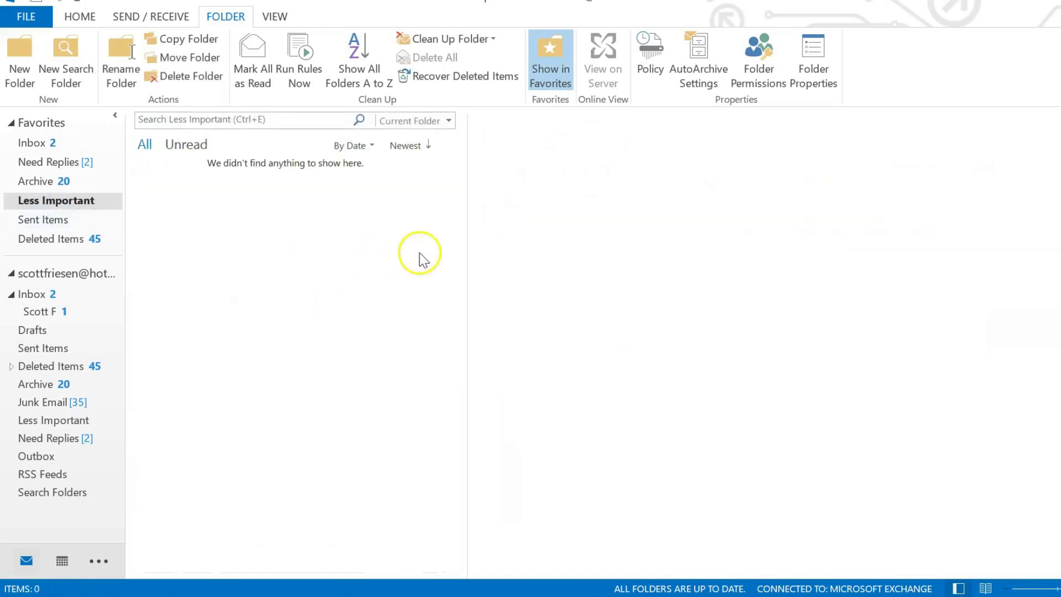
{"action": "left_click", "coordinate": [30, 145]}
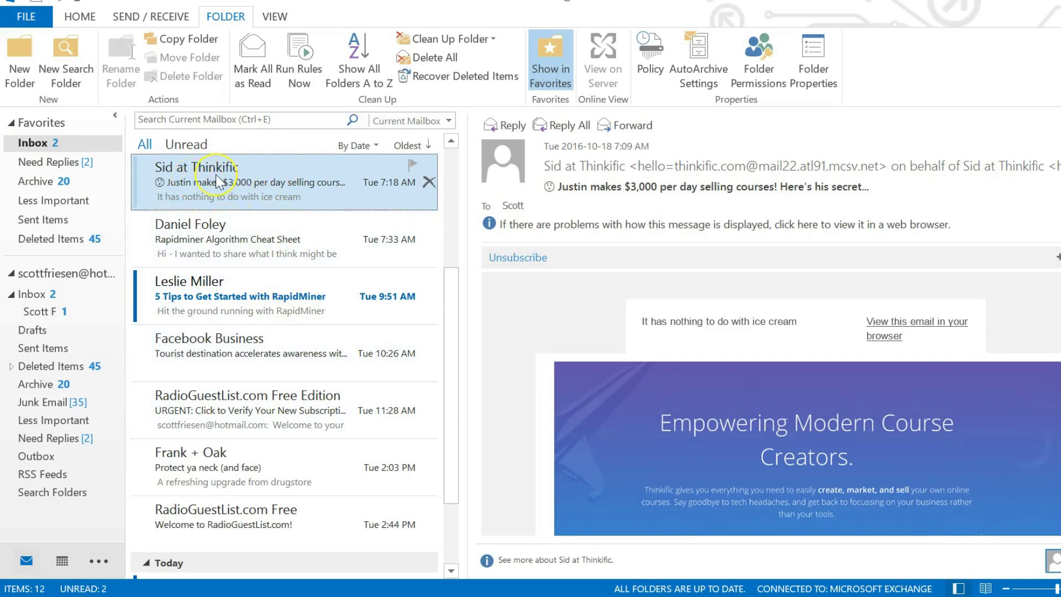
- Add an Always Move Messages From rule sending the Thinkific sender's mail to Less Important
{"action": "left_click", "coordinate": [252, 181]}
{"action": "left_click", "coordinate": [229, 188]}
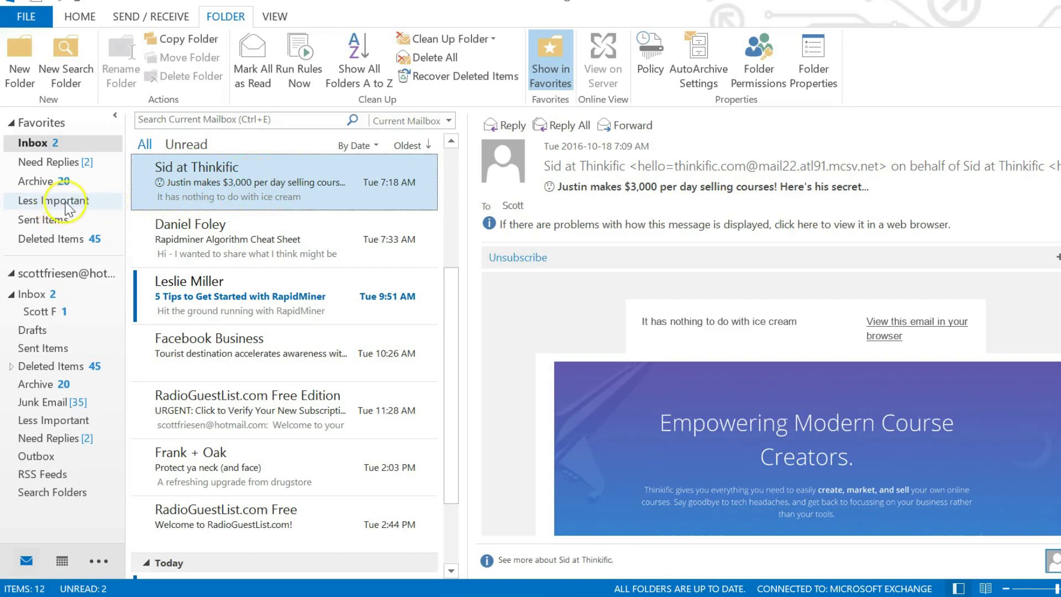
{"action": "right_click", "coordinate": [257, 179]}
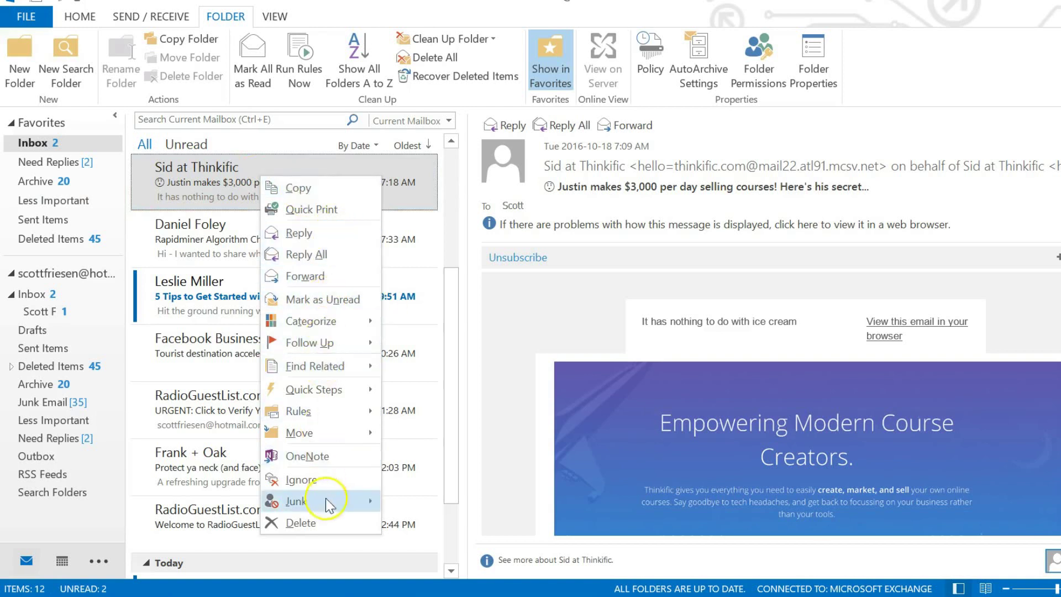
{"action": "mouse_move", "coordinate": [343, 420]}
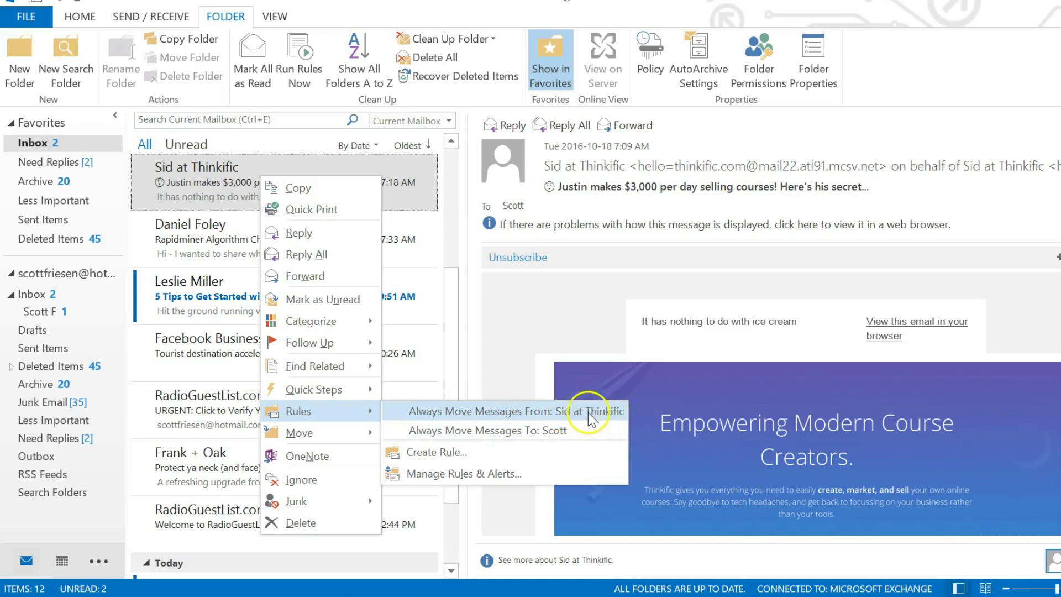
{"action": "left_click", "coordinate": [506, 411]}
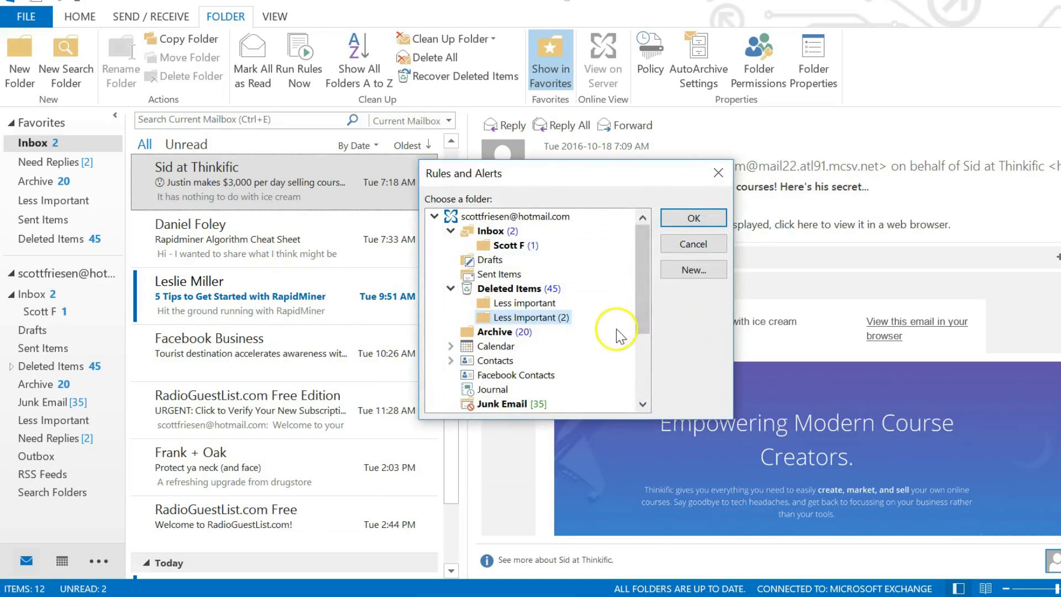
{"action": "left_click", "coordinate": [642, 279]}
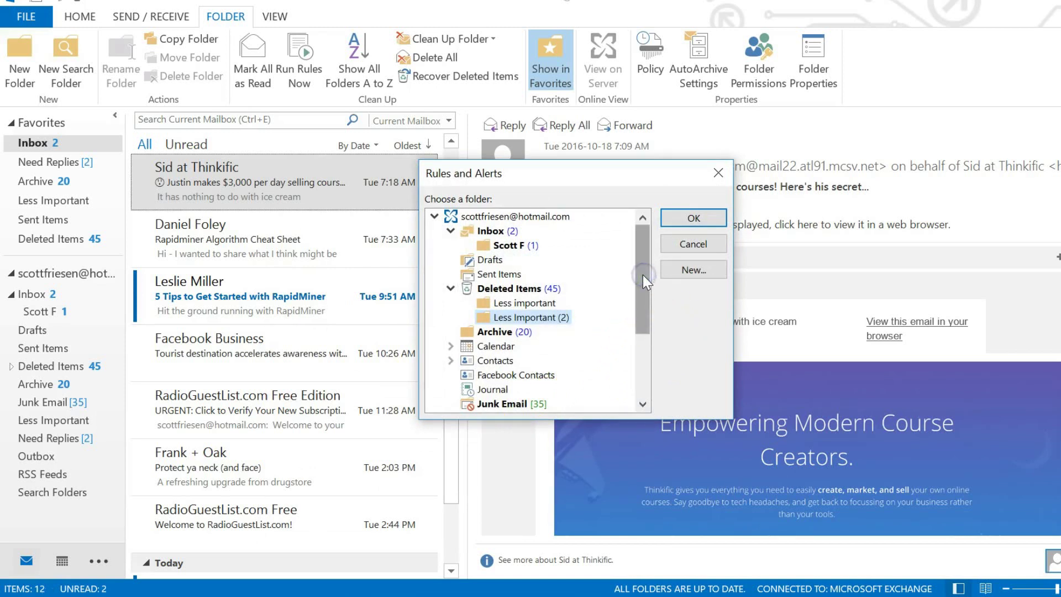
{"action": "left_click_drag", "start_coordinate": [642, 274], "coordinate": [645, 347]}
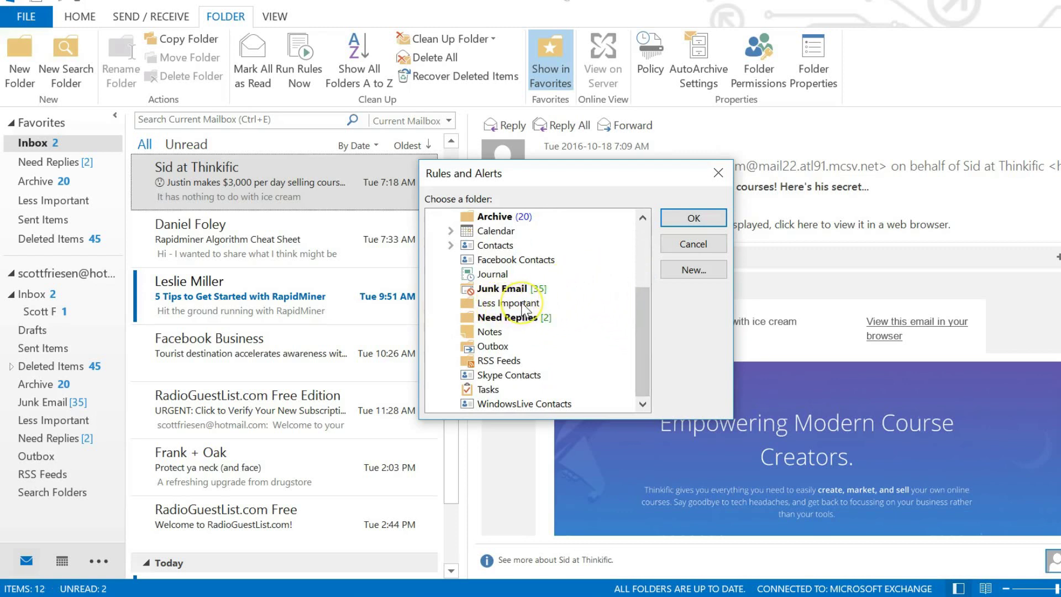
{"action": "left_click", "coordinate": [487, 304]}
{"action": "left_click", "coordinate": [693, 218]}
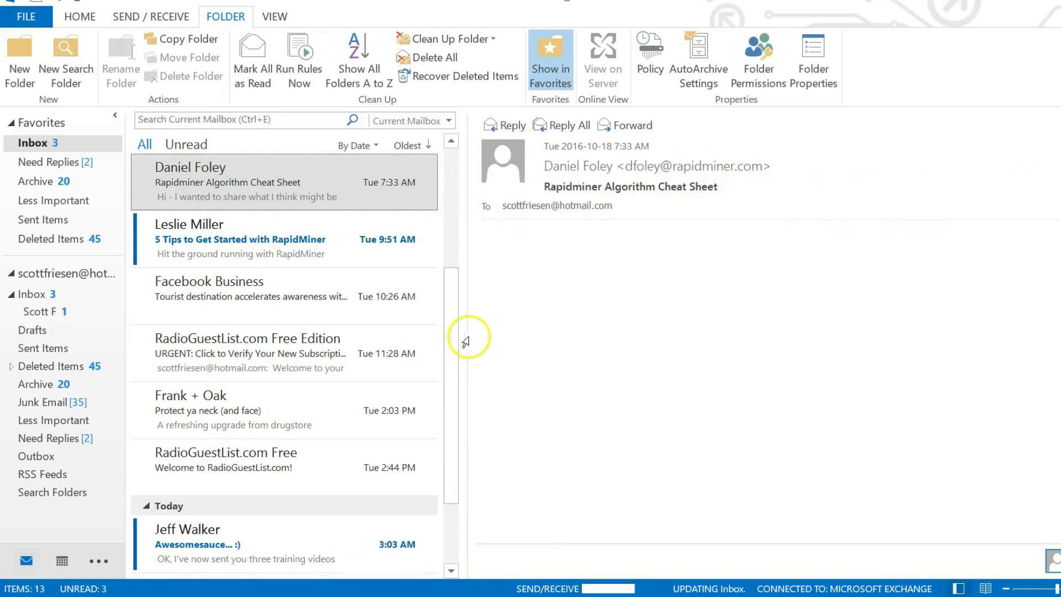
{"action": "scroll", "coordinate": [308, 329], "scroll_direction": "up", "scroll_amount": 2}
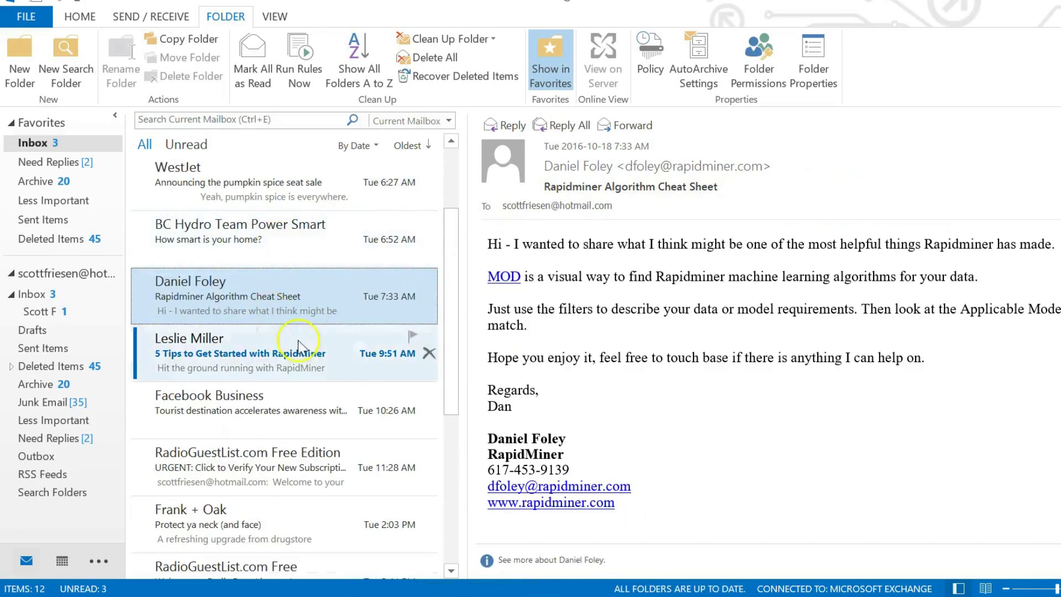
{"action": "left_click", "coordinate": [46, 203]}
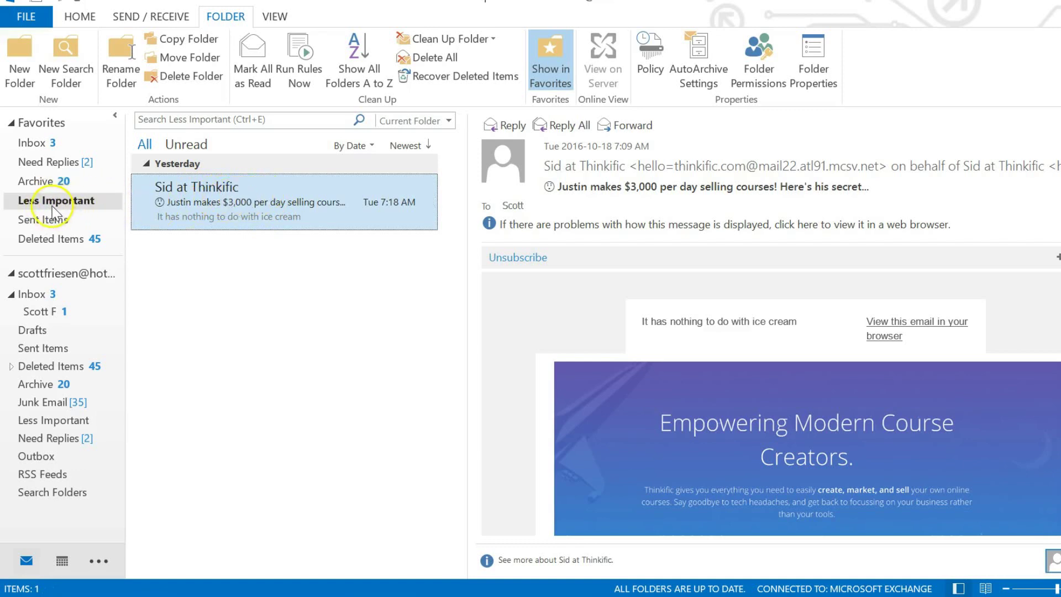
{"action": "left_click", "coordinate": [32, 145]}
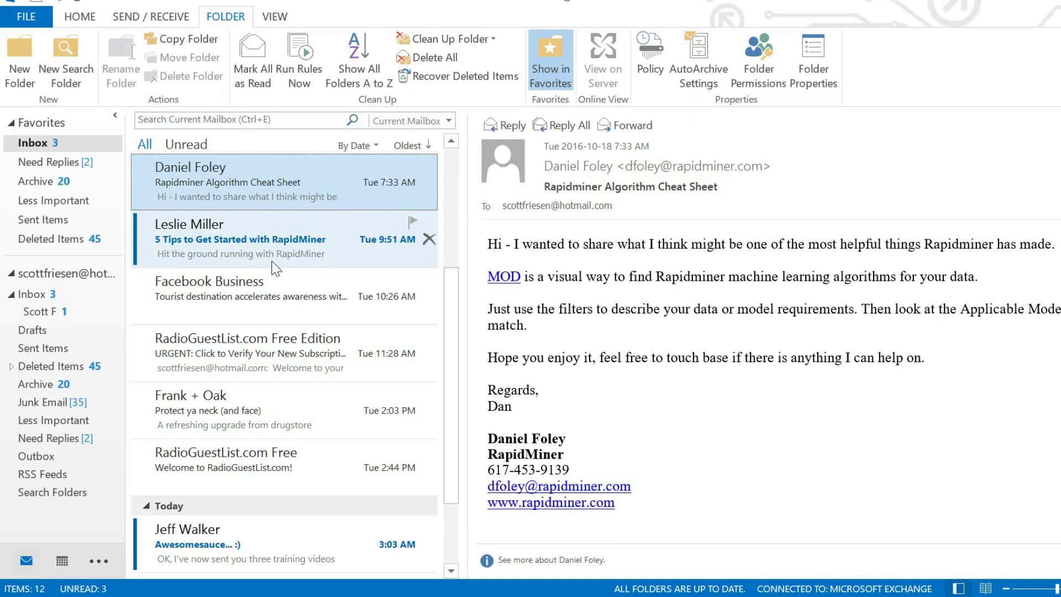
{"action": "left_click", "coordinate": [53, 199]}
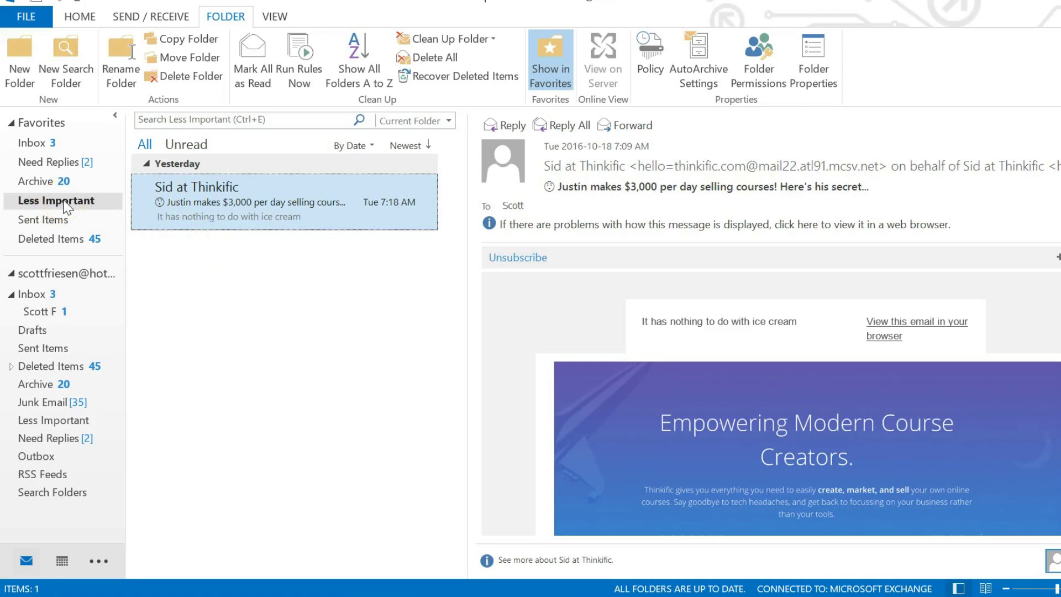
{"action": "left_click", "coordinate": [57, 142]}
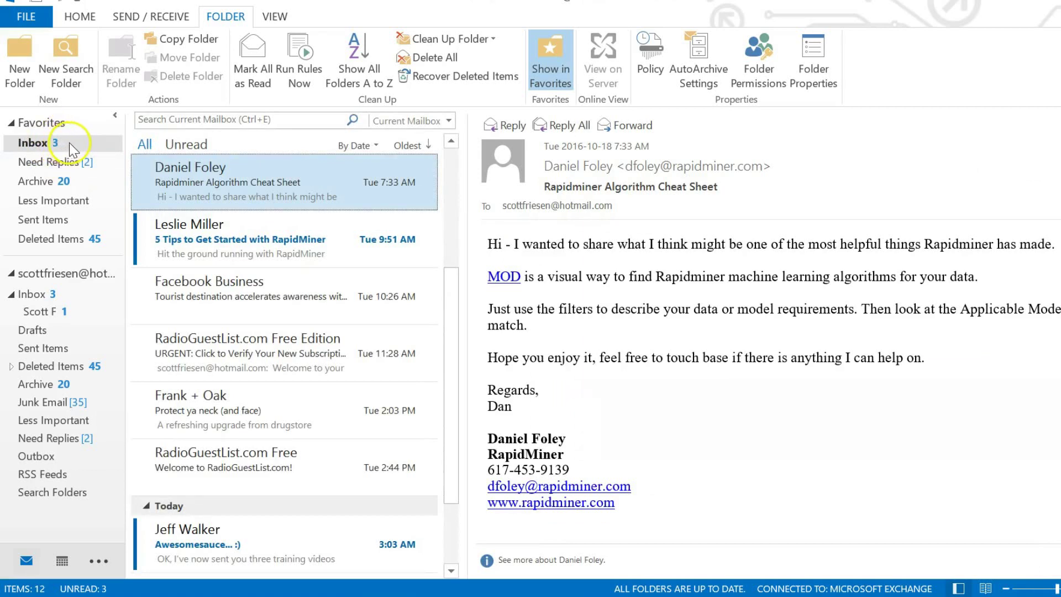
- Set the Less Important folder's properties to 'Show total number of items' and apply
{"action": "left_click", "coordinate": [64, 163]}
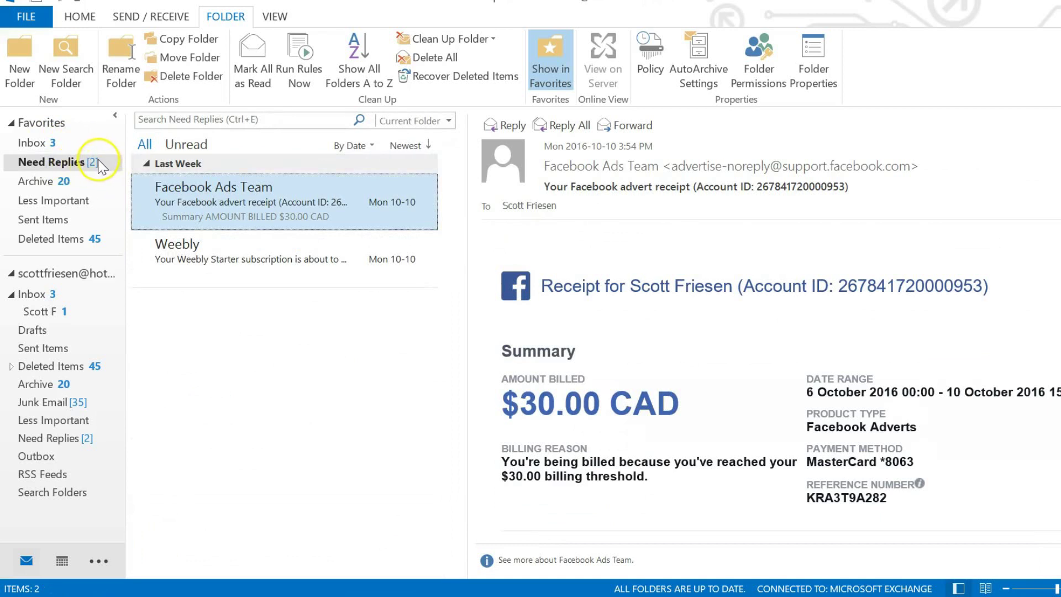
{"action": "left_click", "coordinate": [58, 202]}
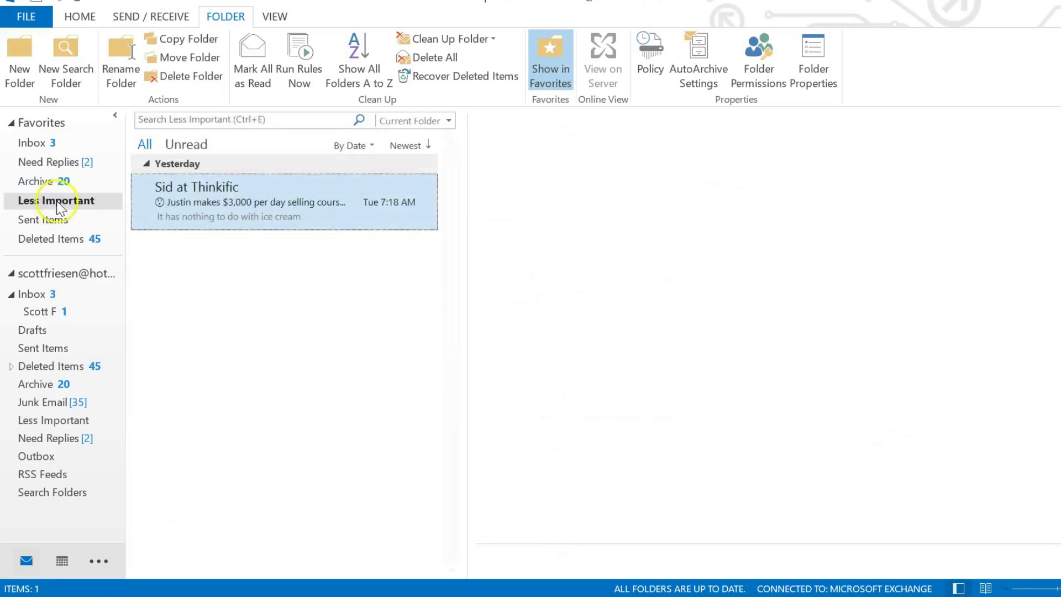
{"action": "right_click", "coordinate": [58, 203]}
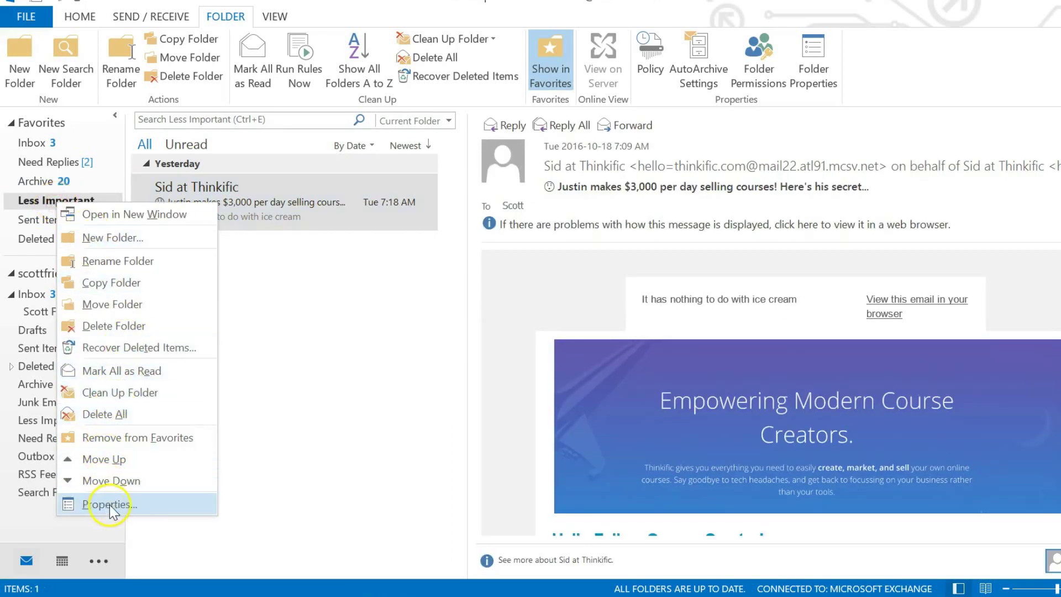
{"action": "left_click", "coordinate": [158, 505]}
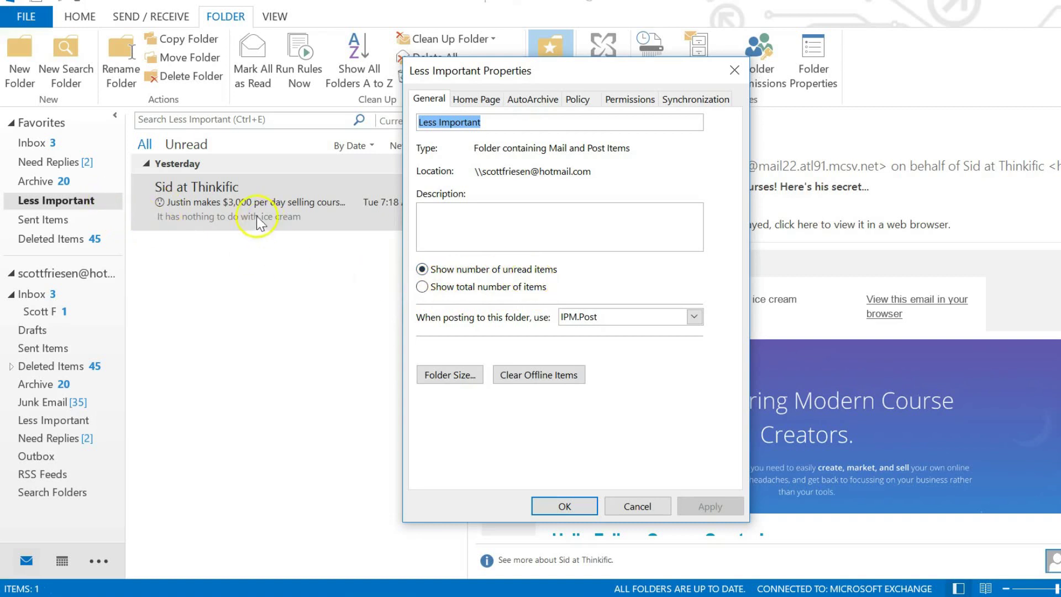
{"action": "left_click", "coordinate": [422, 287]}
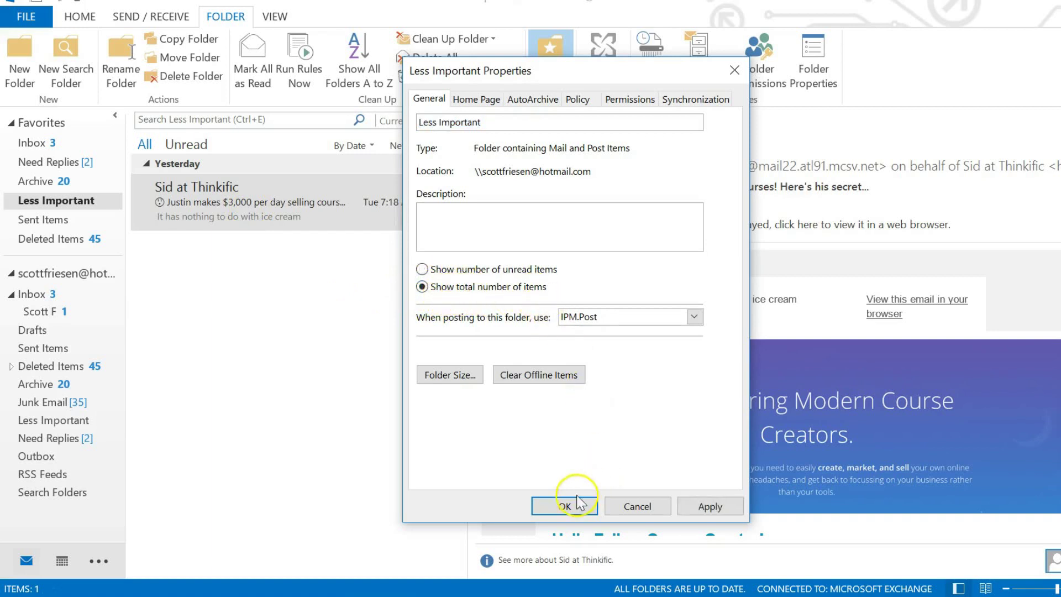
{"action": "left_click", "coordinate": [718, 504]}
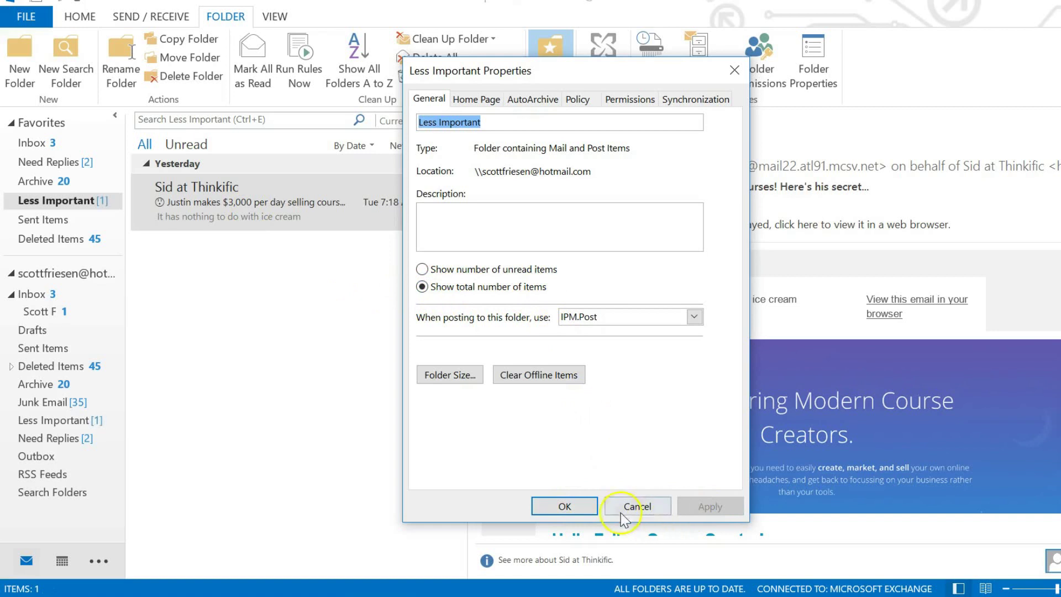
{"action": "left_click", "coordinate": [557, 506]}
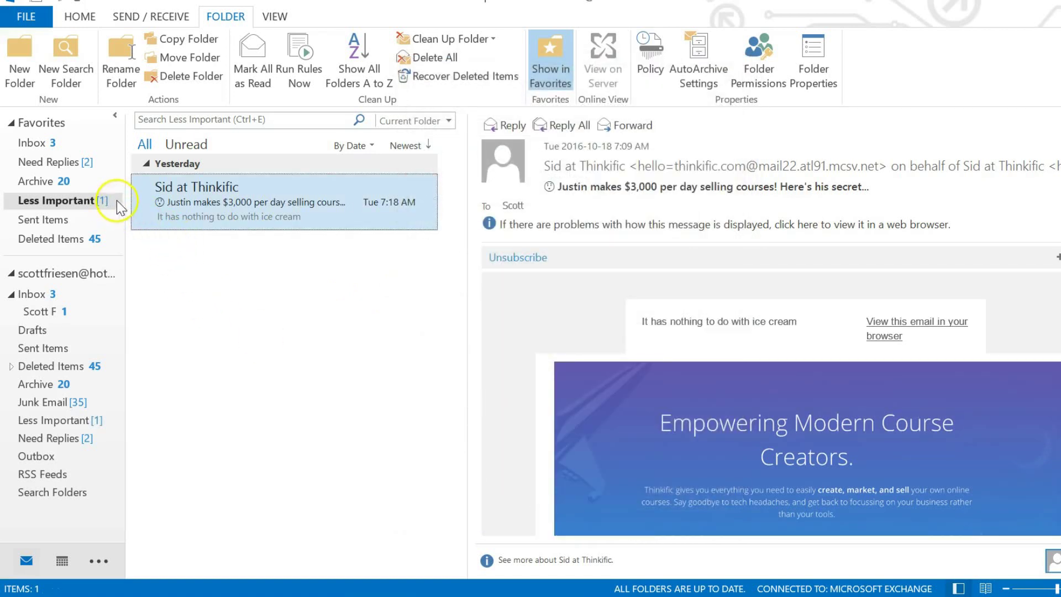
- Check the Archive and Less Important favorites, ending back on the Inbox
{"action": "left_click", "coordinate": [40, 143]}
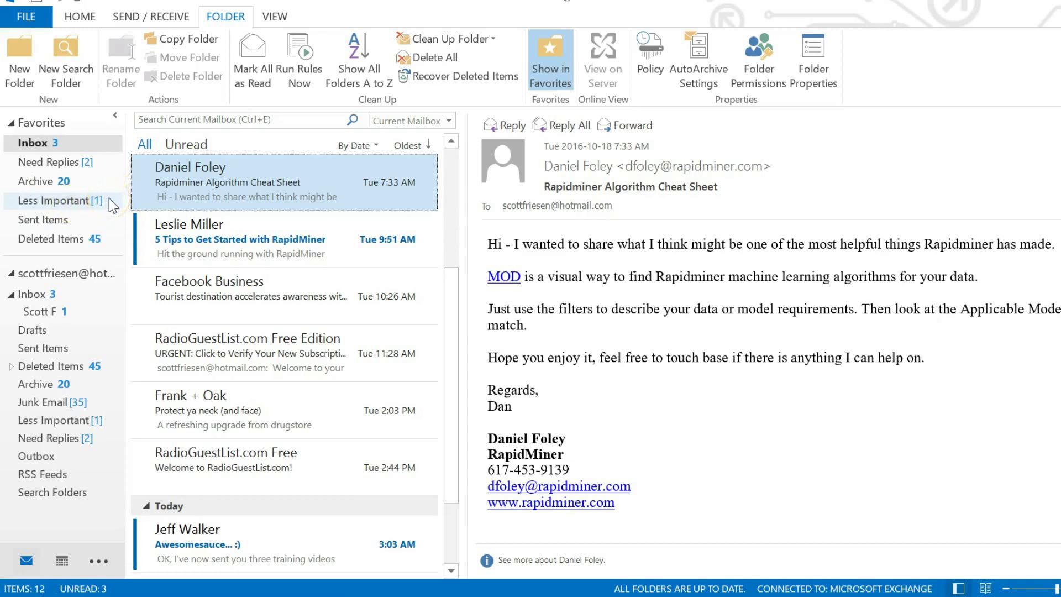
{"action": "left_click", "coordinate": [63, 182]}
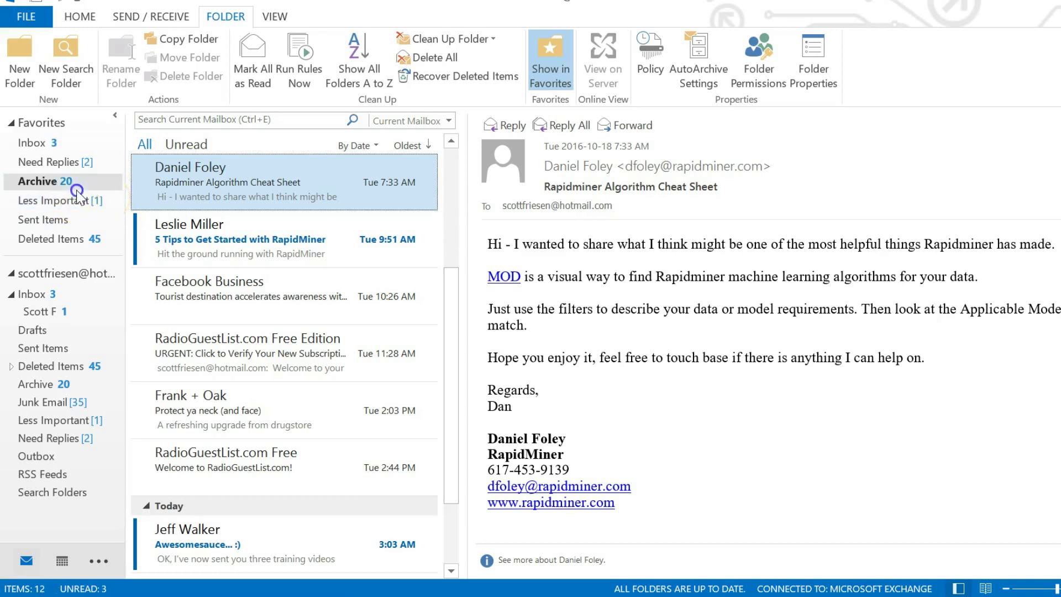
{"action": "left_click", "coordinate": [75, 200]}
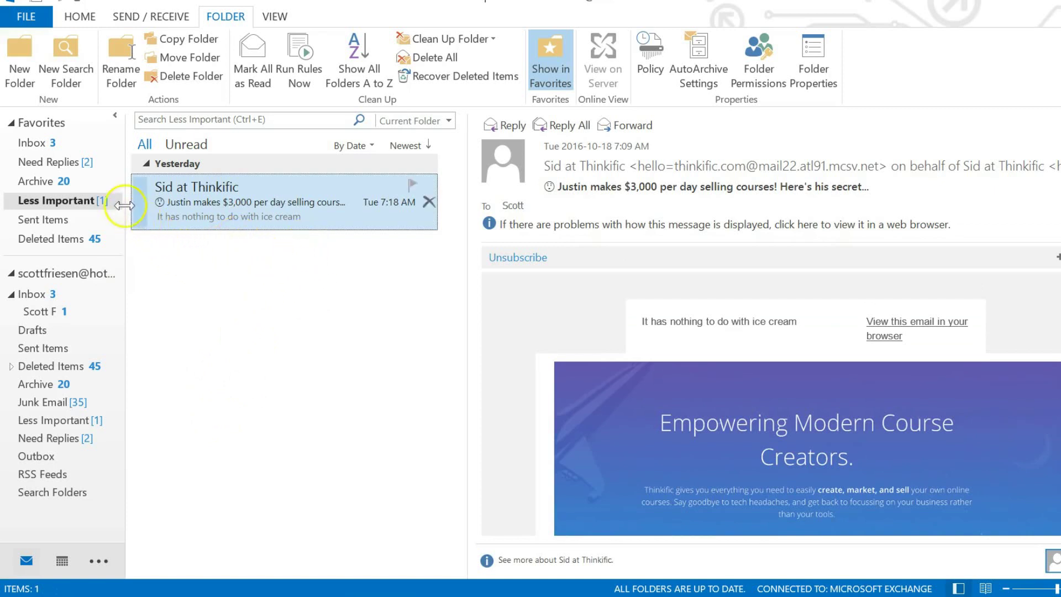
{"action": "left_click", "coordinate": [44, 142]}
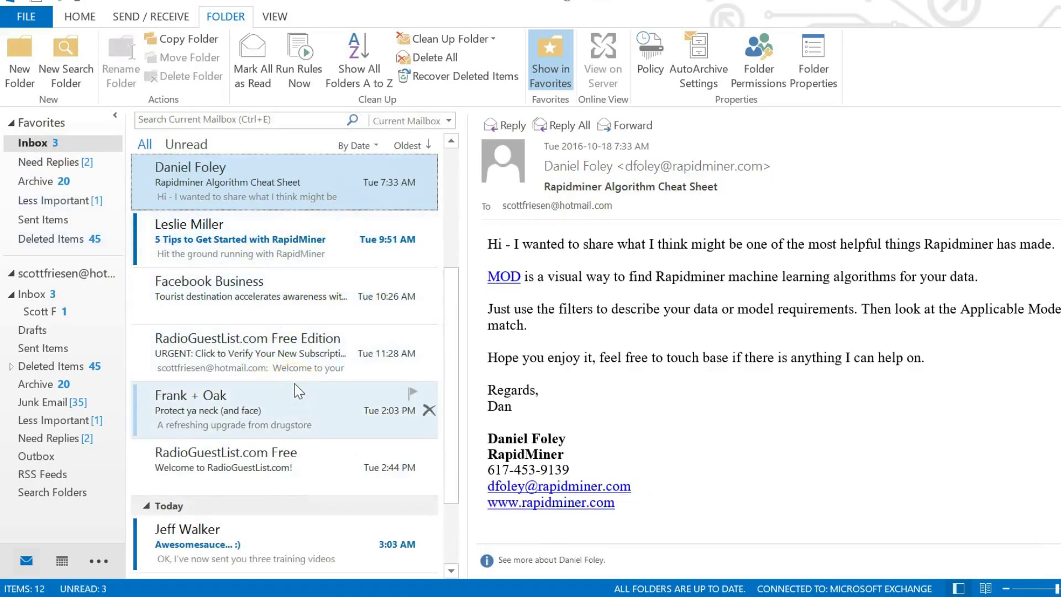
- Scroll up the Inbox and open the WestJet 'pumpkin spice seat sale' email
{"action": "left_click", "coordinate": [271, 368]}
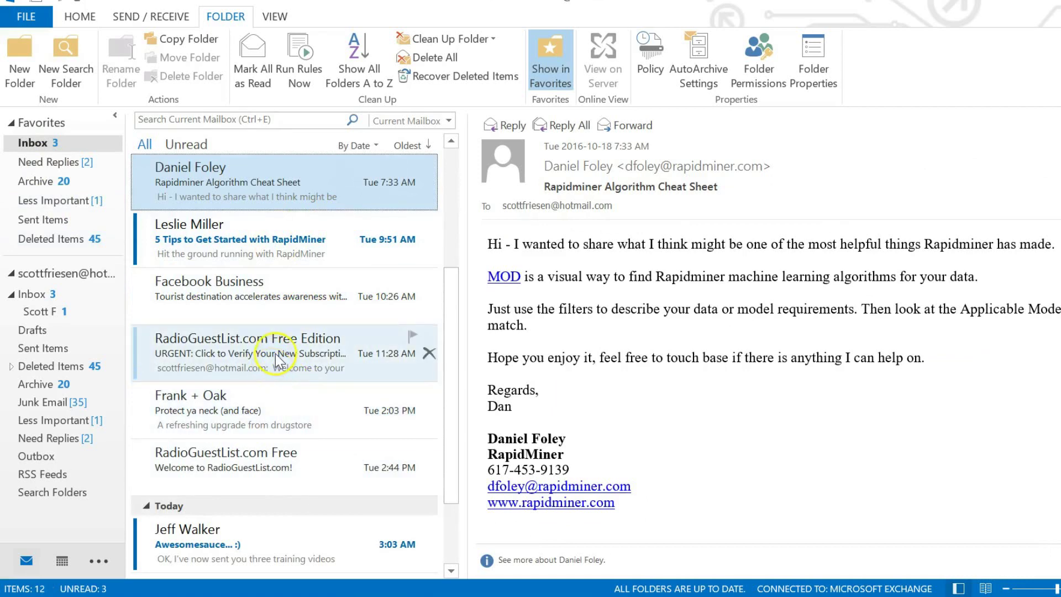
{"action": "scroll", "coordinate": [289, 353], "scroll_direction": "up", "scroll_amount": 3}
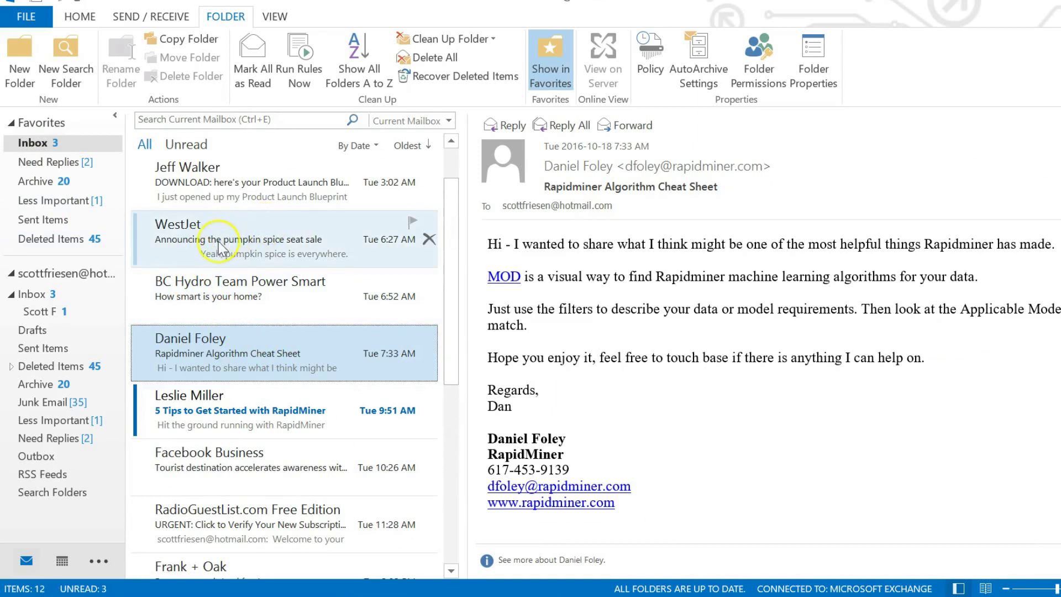
{"action": "left_click", "coordinate": [219, 243]}
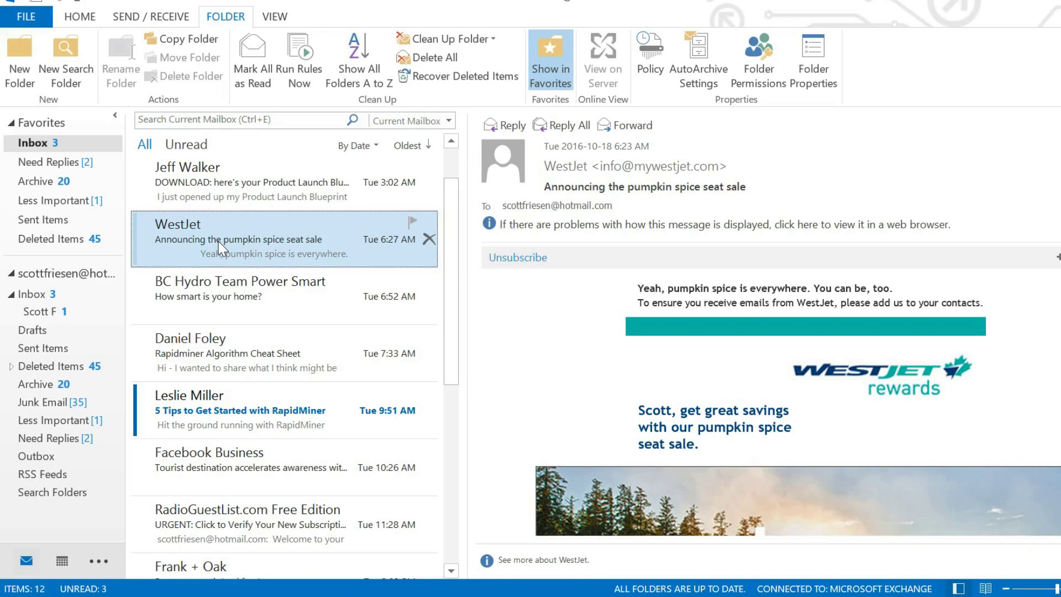
{"action": "left_click", "coordinate": [277, 244]}
- Open Rules > Create Rule for the WestJet message
{"action": "right_click", "coordinate": [266, 243]}
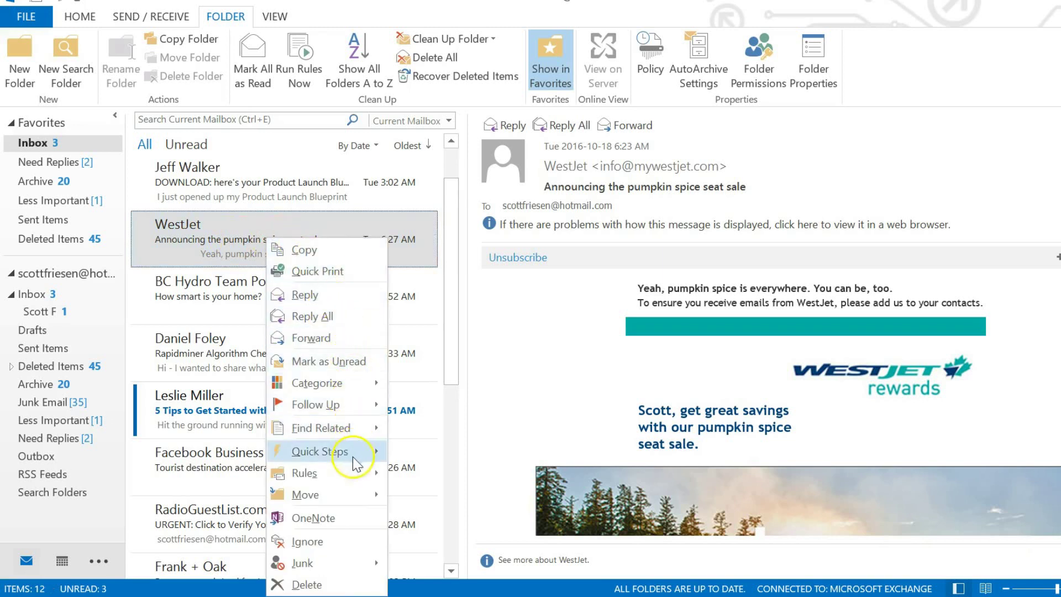
{"action": "mouse_move", "coordinate": [348, 474]}
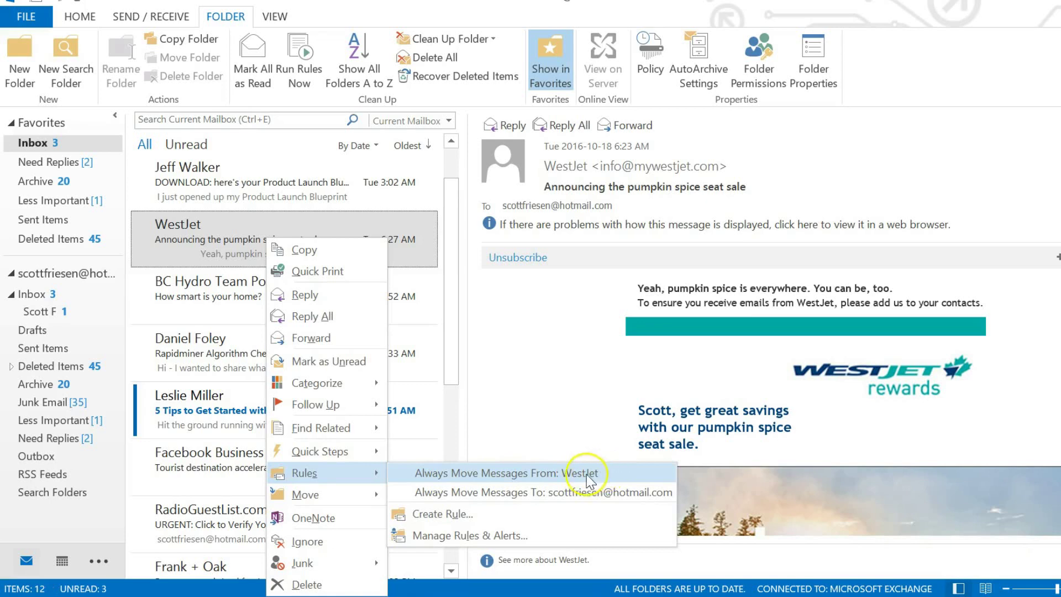
{"action": "left_click", "coordinate": [442, 514]}
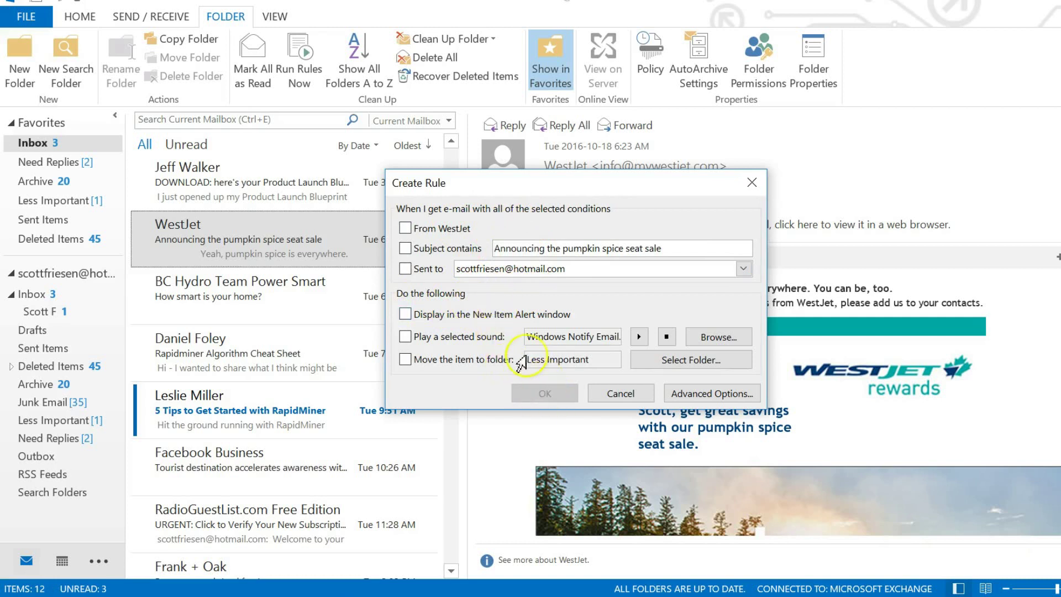
- Add a condition matching mail whose subject contains just 'pumpkin'
{"action": "left_click", "coordinate": [406, 249]}
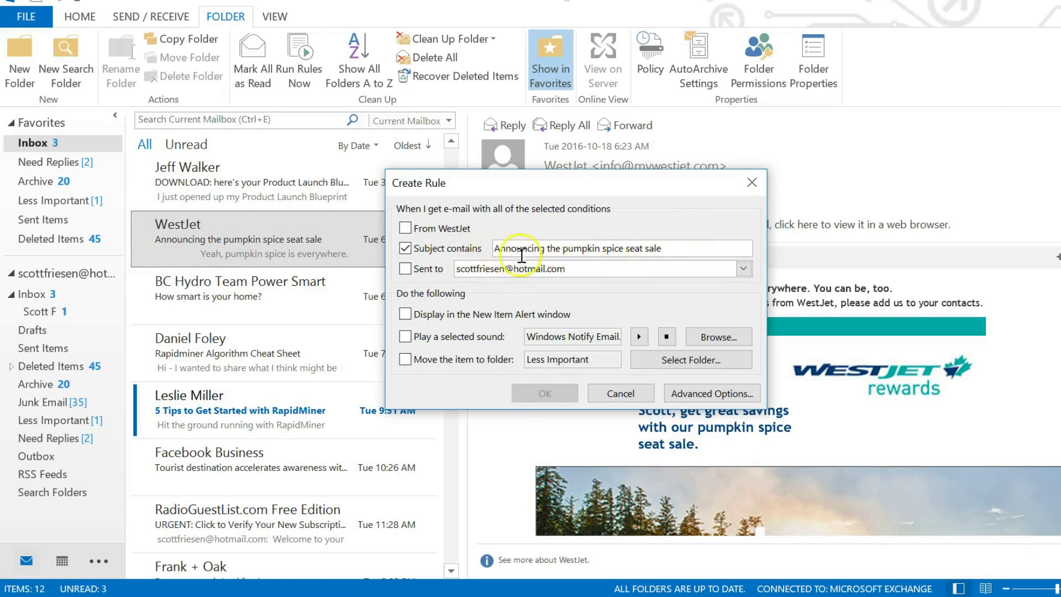
{"action": "left_click", "coordinate": [568, 250]}
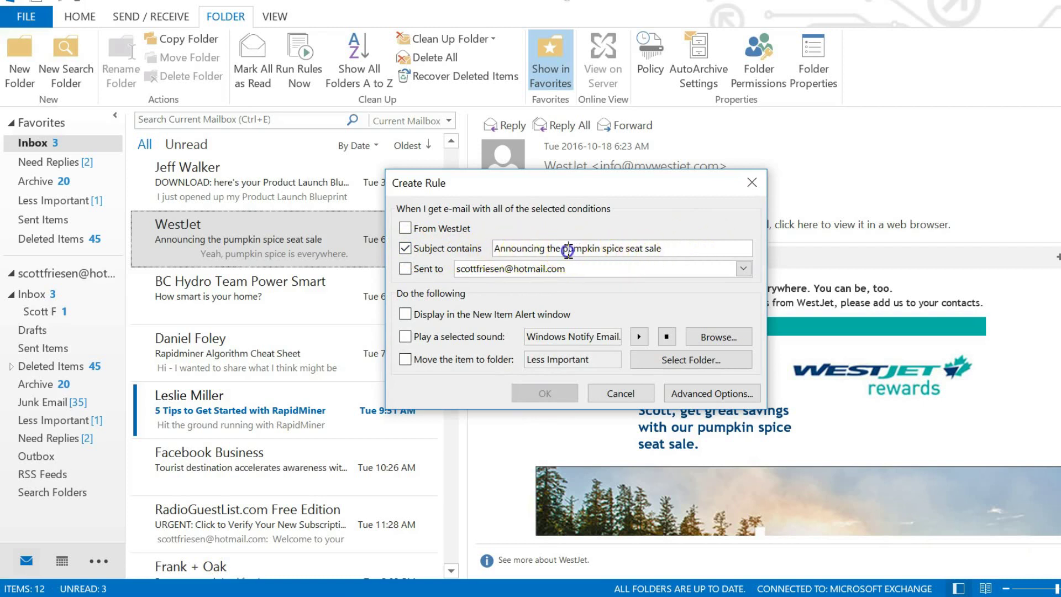
{"action": "key", "text": "BackSpace"}
{"action": "key", "text": "BackSpace"}
{"action": "key", "text": "BackSpace"}
{"action": "key", "text": "BackSpace"}
{"action": "key", "text": "BackSpace"}
{"action": "key", "text": "BackSpace"}
{"action": "key", "text": "BackSpace"}
{"action": "key", "text": "BackSpace"}
{"action": "key", "text": "BackSpace"}
{"action": "key", "text": "BackSpace"}
{"action": "key", "text": "BackSpace"}
{"action": "key", "text": "BackSpace"}
{"action": "key", "text": "BackSpace"}
{"action": "key", "text": "BackSpace"}
{"action": "key", "text": "BackSpace"}
{"action": "left_click", "coordinate": [599, 249]}
{"action": "key", "text": "BackSpace"}
{"action": "key", "text": "BackSpace"}
{"action": "key", "text": "BackSpace"}
{"action": "key", "text": "BackSpace"}
{"action": "key", "text": "BackSpace"}
{"action": "key", "text": "BackSpace"}
{"action": "key", "text": "BackSpace"}
{"action": "key", "text": "BackSpace"}
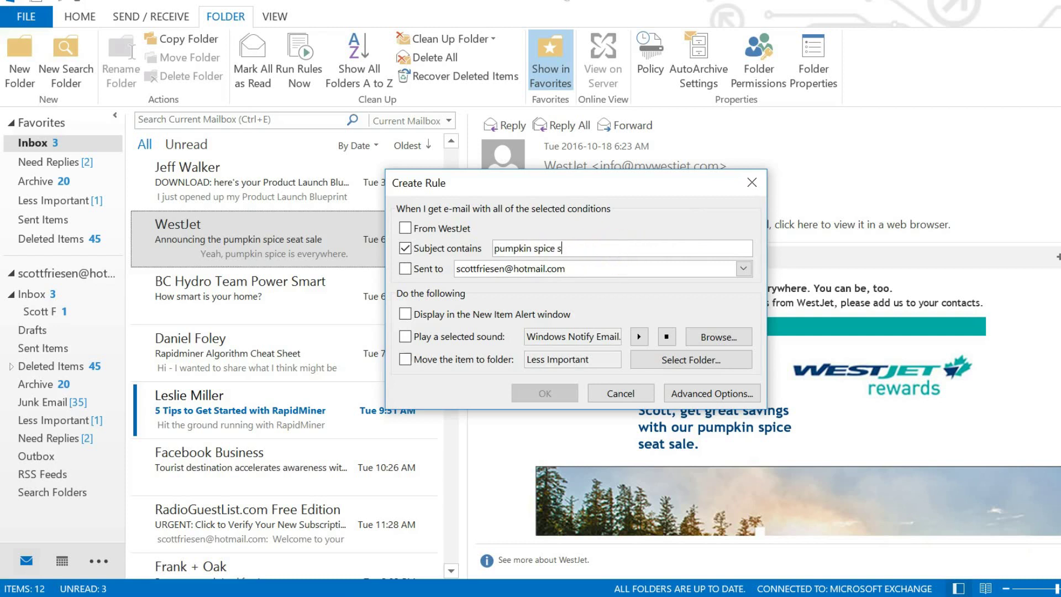
{"action": "key", "text": "BackSpace"}
{"action": "key", "text": "BackSpace"}
{"action": "key", "text": "BackSpace"}
{"action": "key", "text": "BackSpace"}
{"action": "key", "text": "BackSpace"}
{"action": "key", "text": "BackSpace"}
- Move matching mail to Less Important, save the rule, and run it on the Inbox now
{"action": "left_click", "coordinate": [406, 360]}
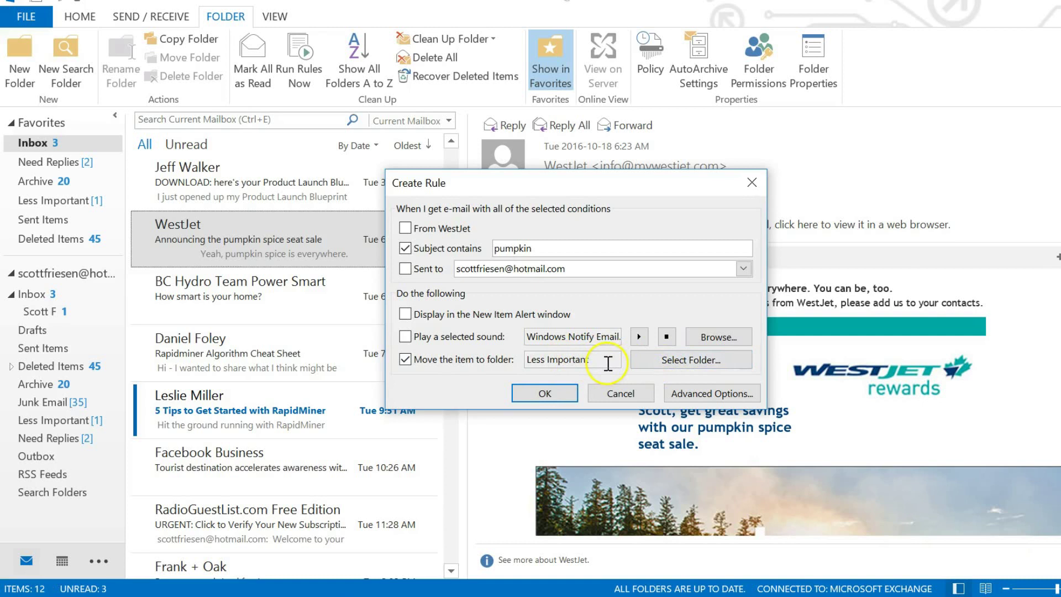
{"action": "left_click", "coordinate": [547, 394]}
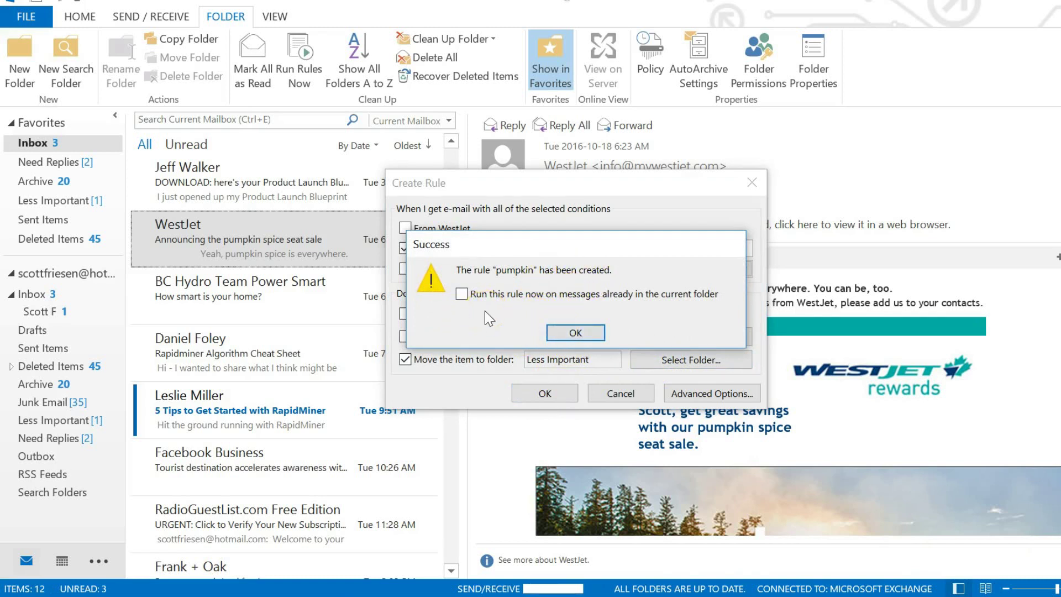
{"action": "left_click", "coordinate": [464, 294]}
{"action": "left_click", "coordinate": [572, 331]}
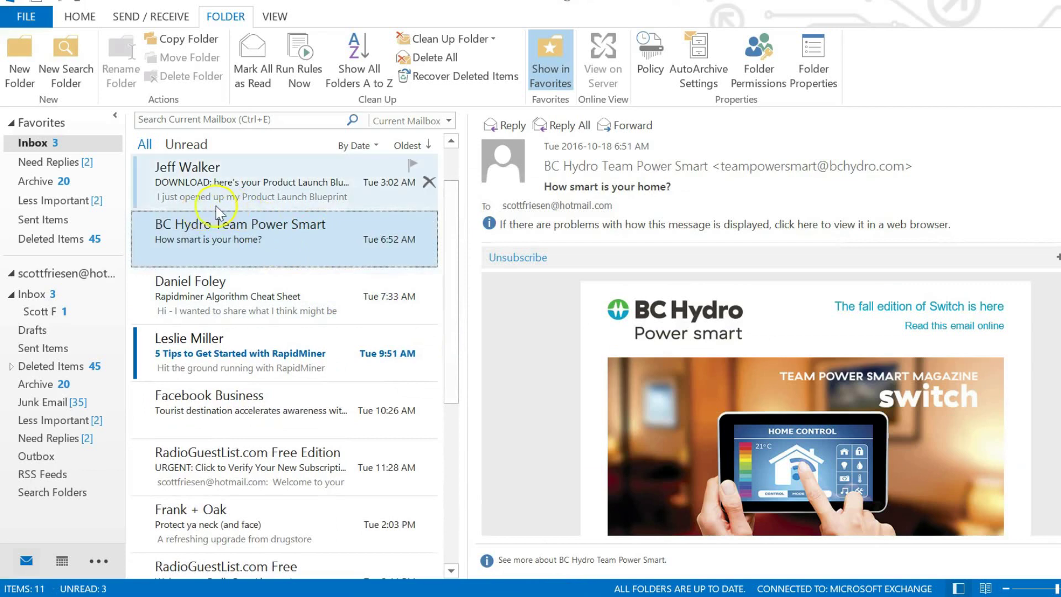
- Switch between Inbox and Less Important, ending on Less Important with its Thinkific and WestJet messages
{"action": "left_click", "coordinate": [82, 204]}
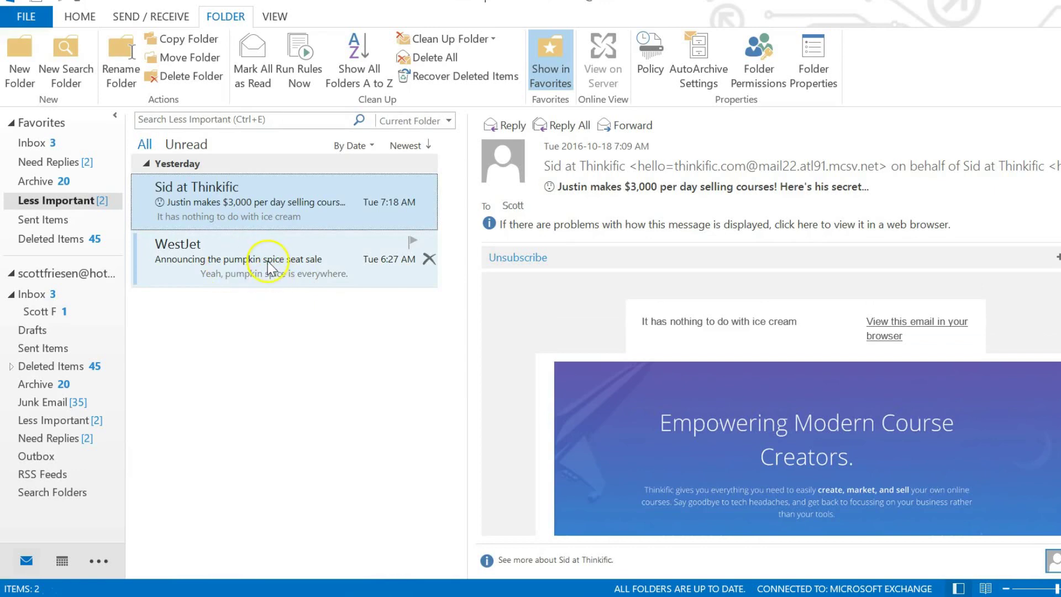
{"action": "left_click", "coordinate": [44, 142]}
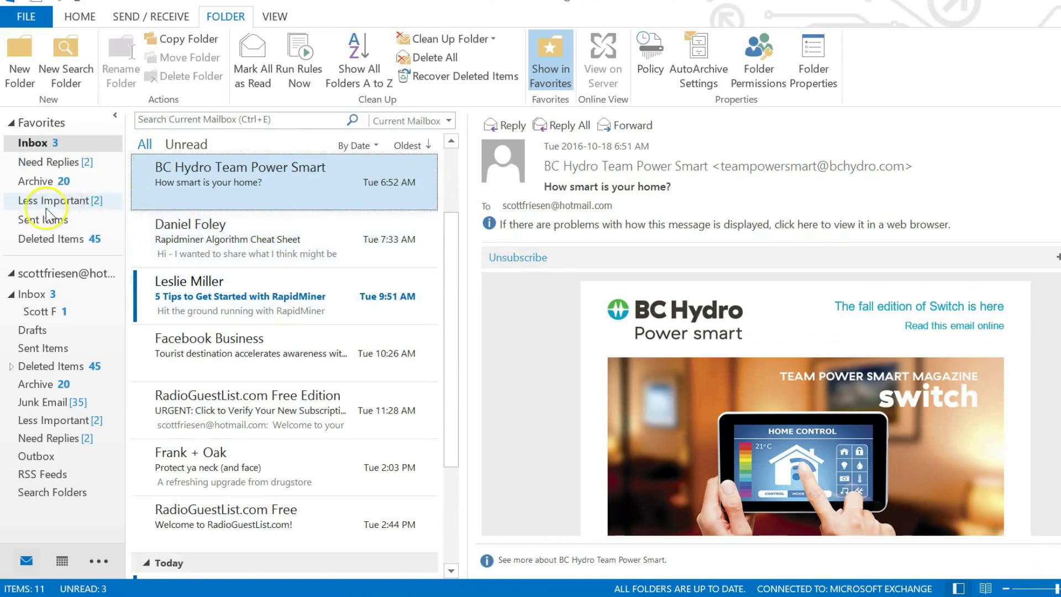
{"action": "left_click", "coordinate": [49, 200]}
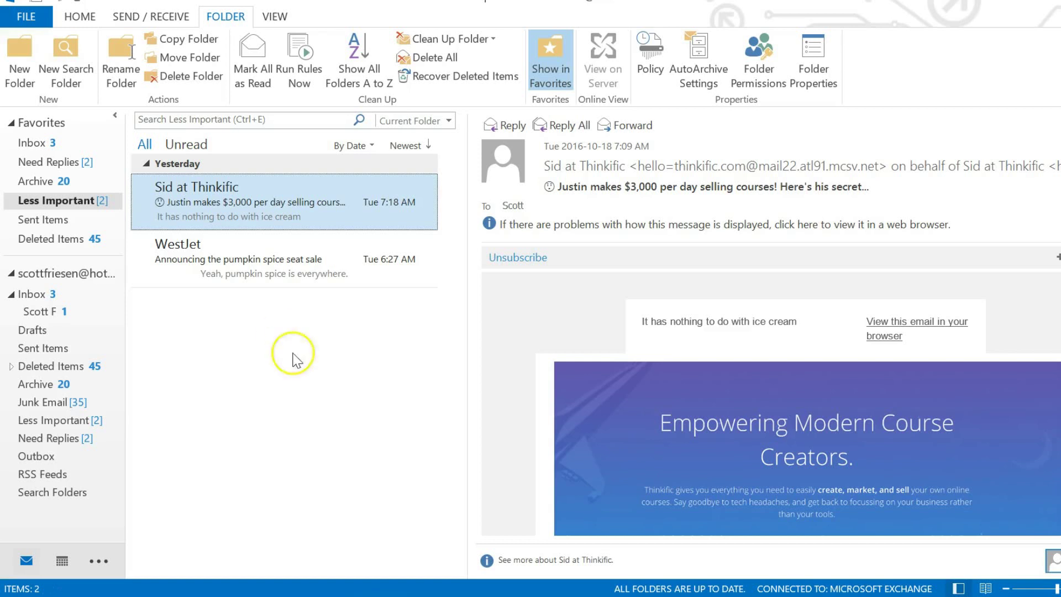
{"action": "left_click", "coordinate": [42, 142]}
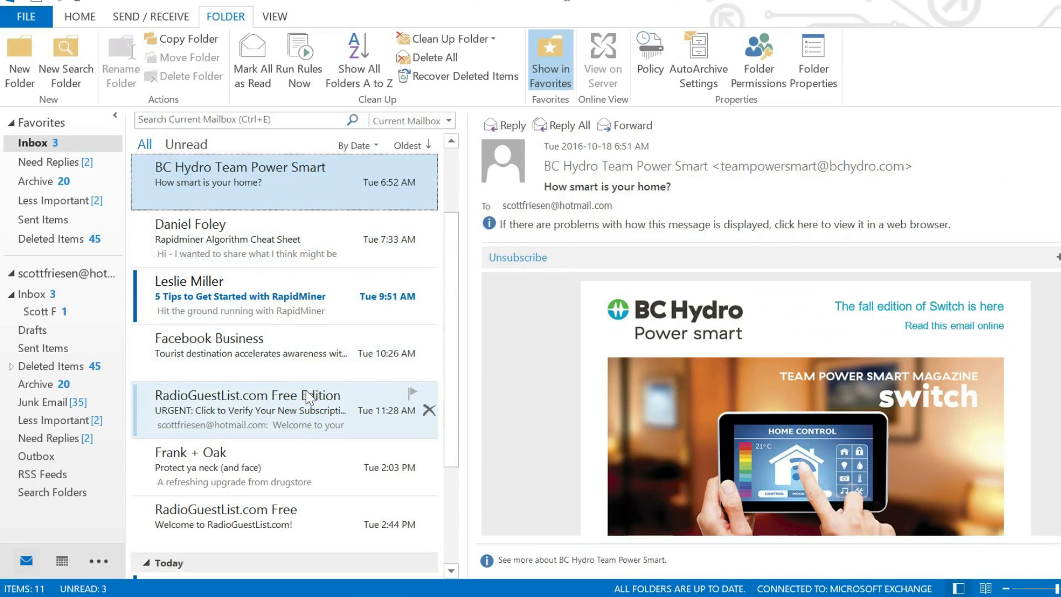
{"action": "left_click", "coordinate": [73, 202]}
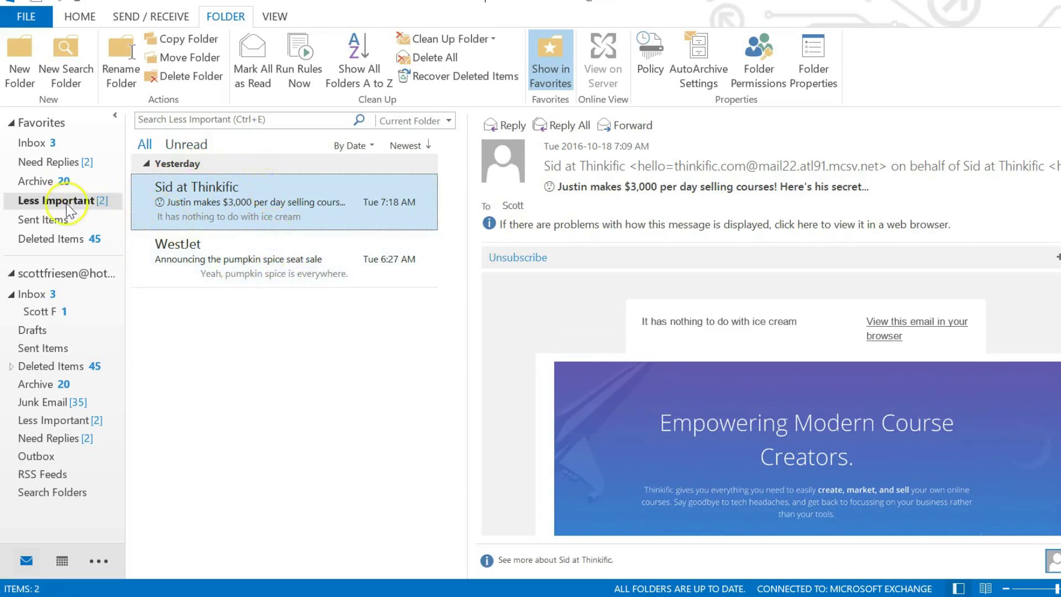
- Select Inbox under Favorites
{"action": "left_click", "coordinate": [45, 145]}
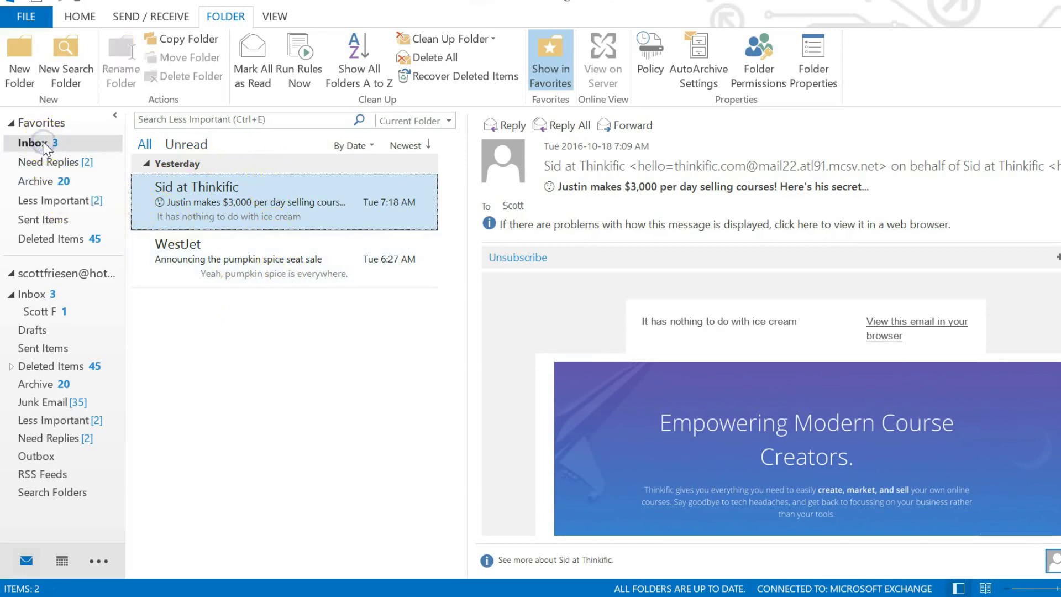